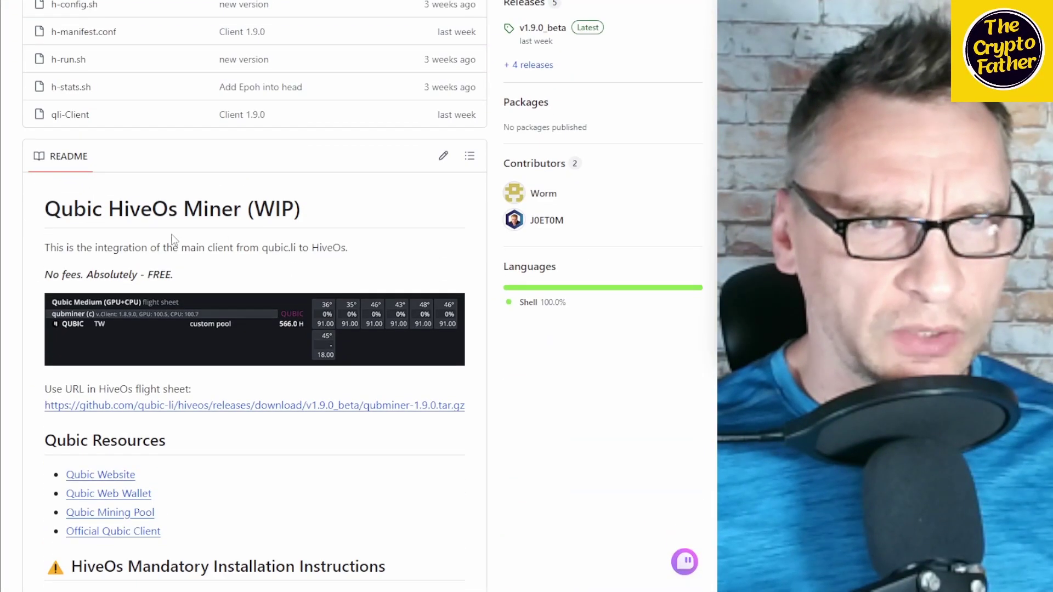
scroll(103, 260, down, 1)
scroll(320, 304, down, 1)
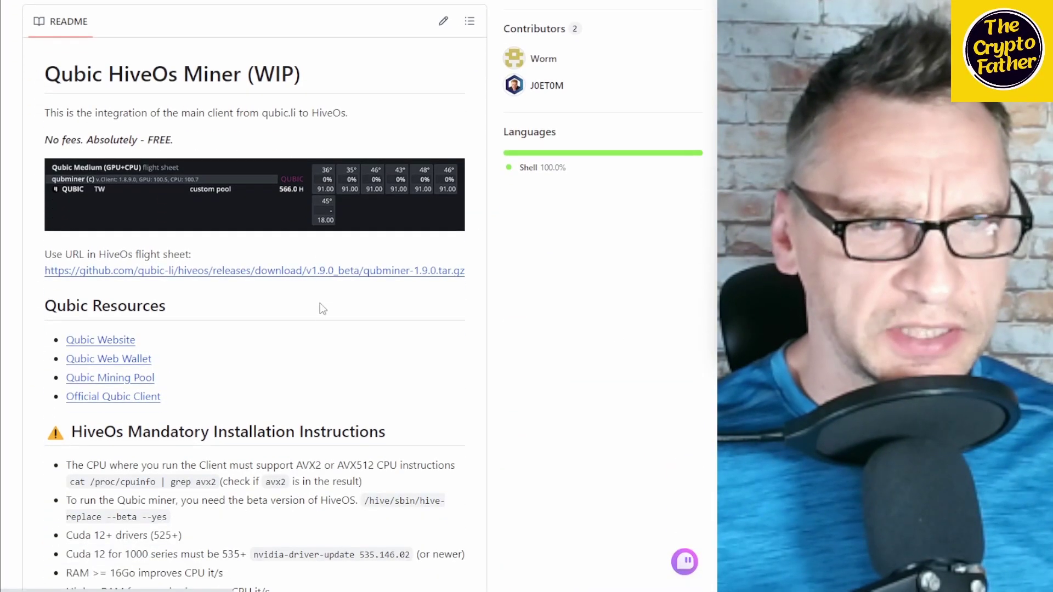
scroll(258, 299, up, 5)
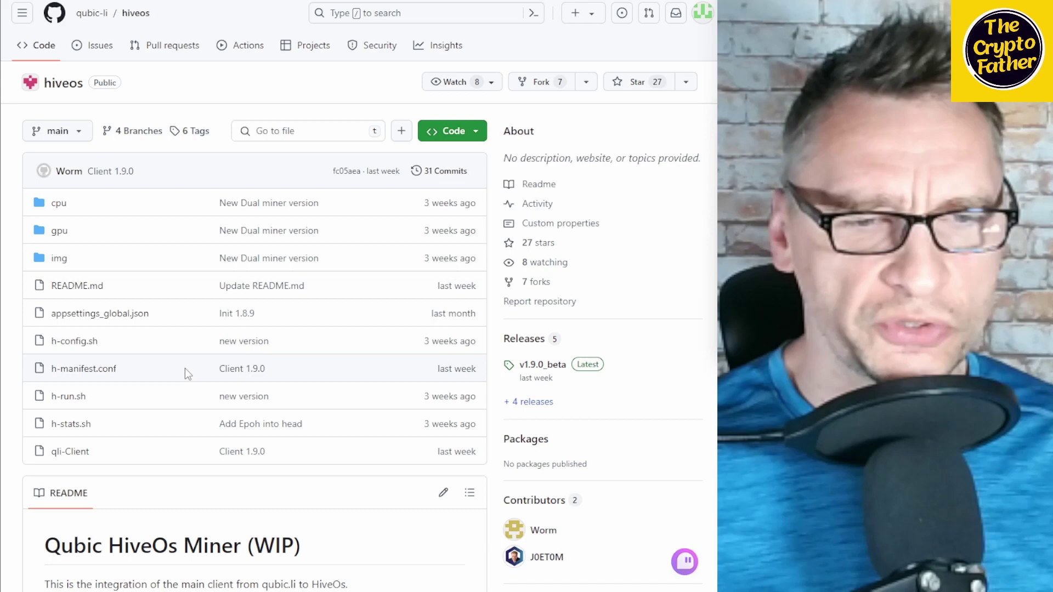
scroll(185, 368, down, 4)
scroll(183, 365, down, 2)
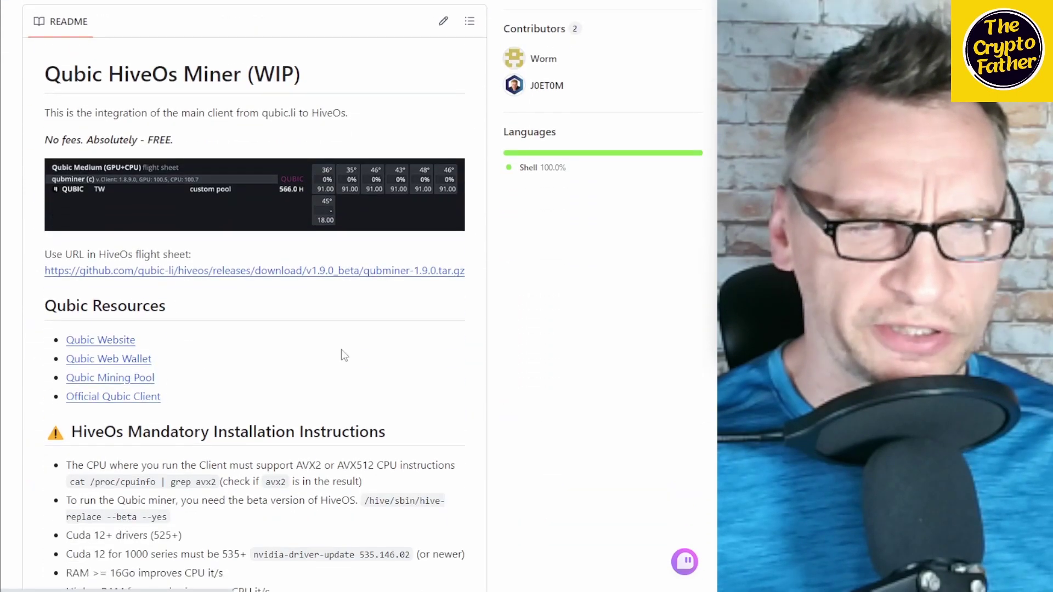
scroll(374, 342, down, 2)
scroll(255, 257, down, 1)
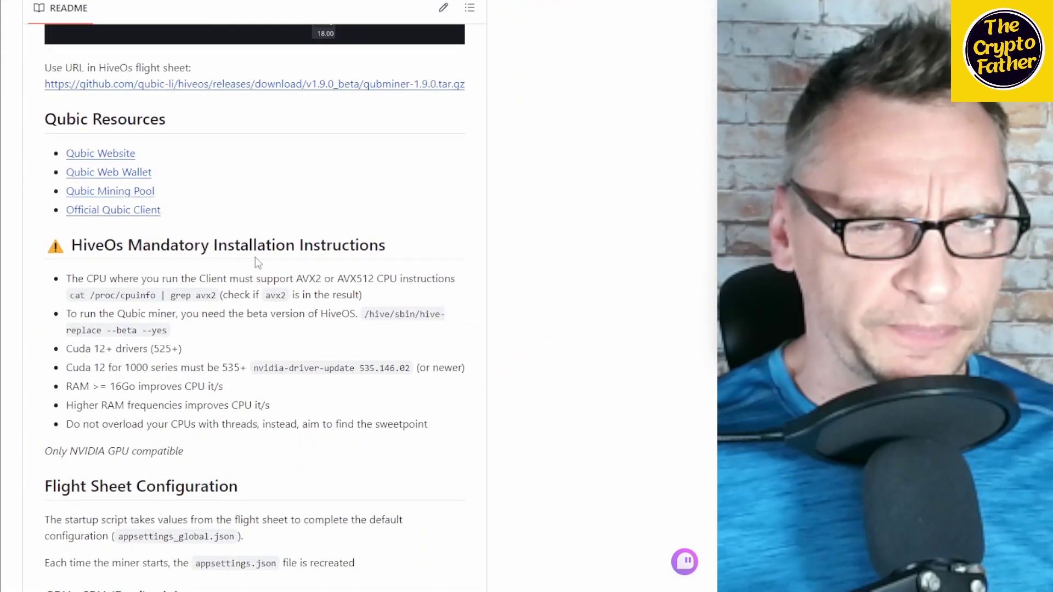
scroll(279, 150, down, 5)
scroll(279, 150, down, 2)
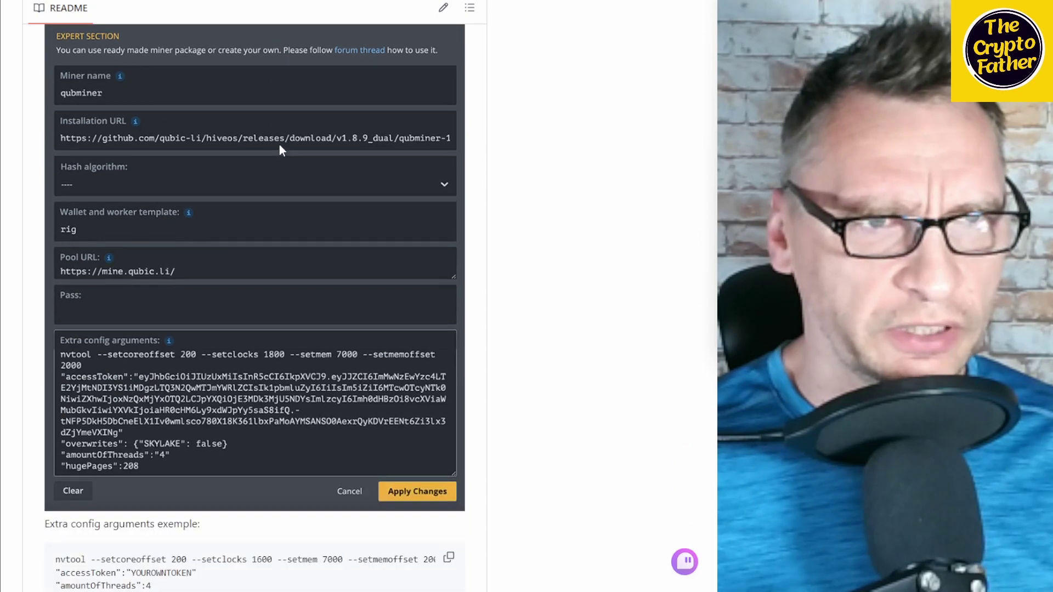
scroll(279, 151, down, 5)
scroll(279, 150, down, 2)
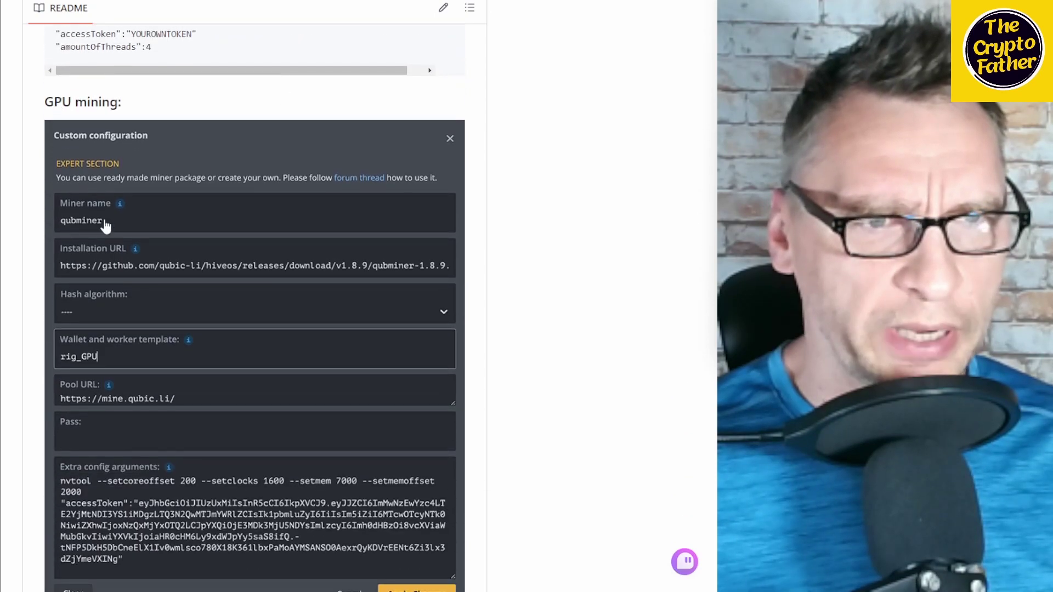
scroll(295, 295, up, 5)
scroll(369, 345, up, 10)
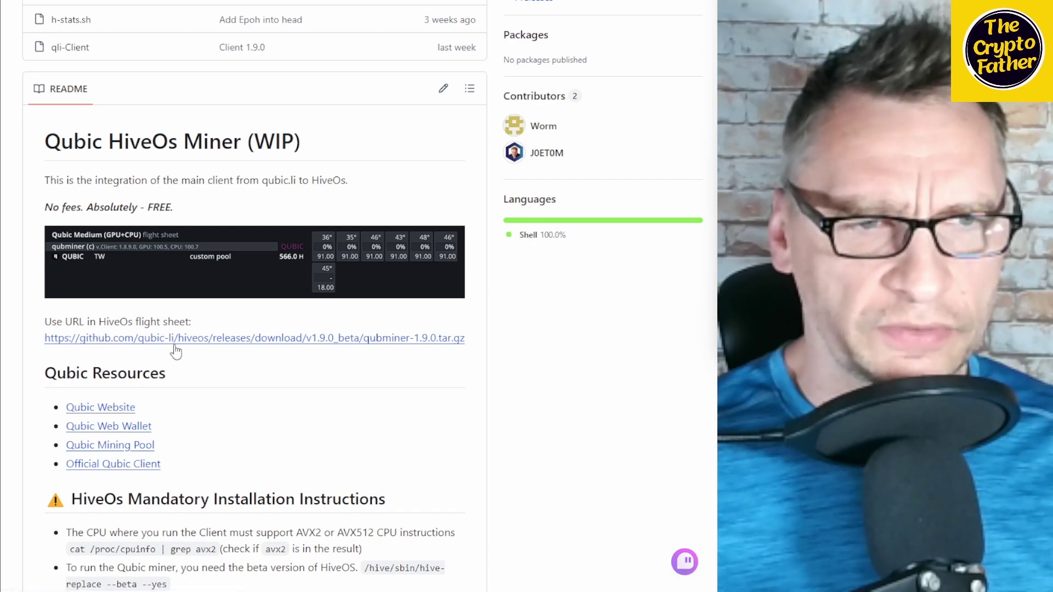
scroll(175, 351, down, 5)
scroll(175, 352, down, 4)
scroll(176, 352, down, 3)
scroll(178, 353, down, 6)
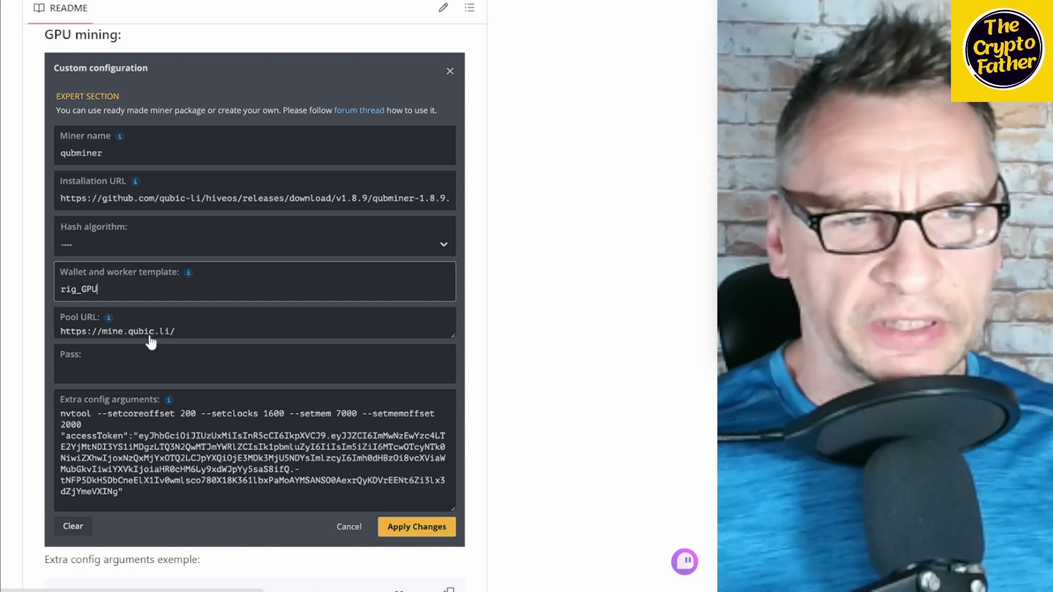
scroll(442, 328, down, 3)
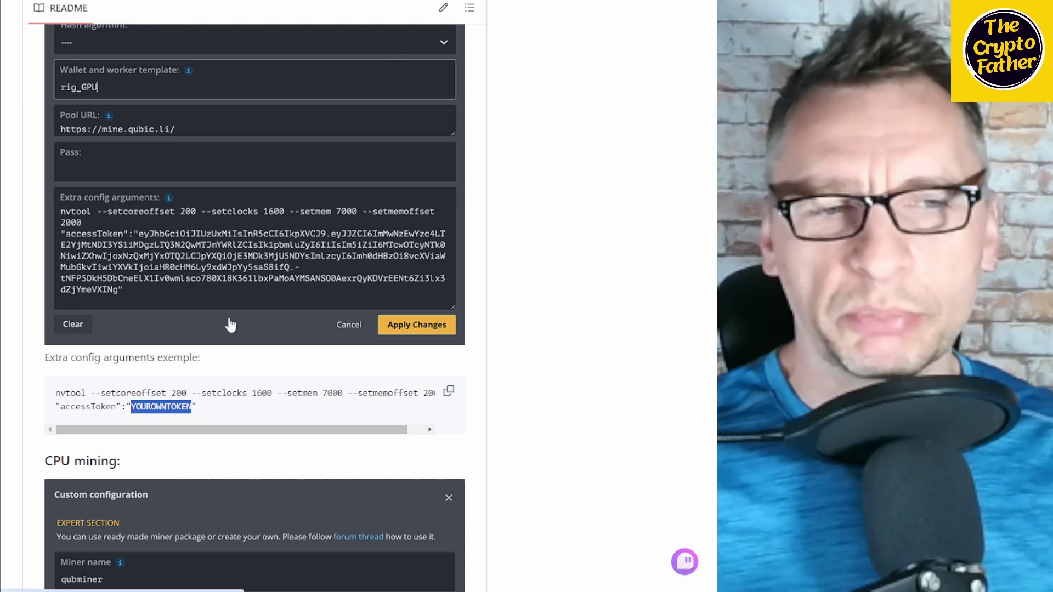
scroll(358, 416, up, 2)
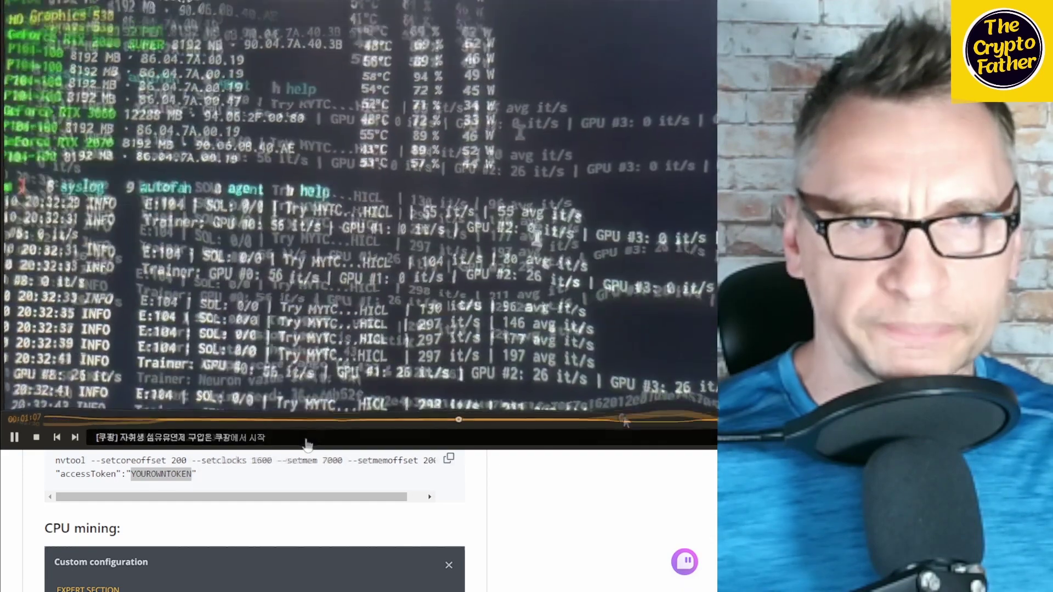
Step: Jump the miner log video ahead to later footage on the progress bar
click(595, 420)
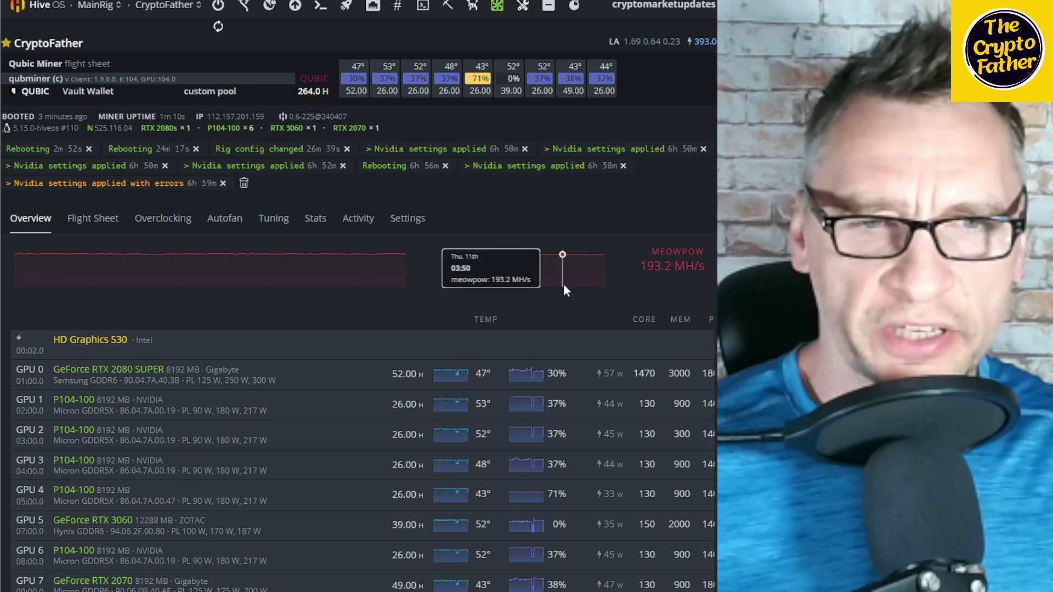
scroll(564, 284, down, 3)
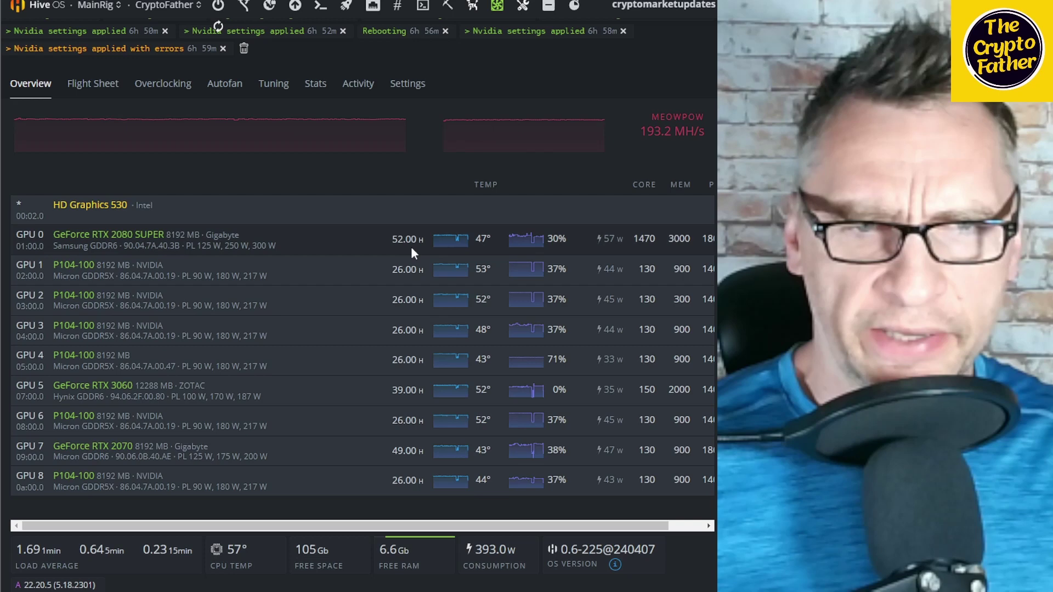
scroll(384, 234, up, 3)
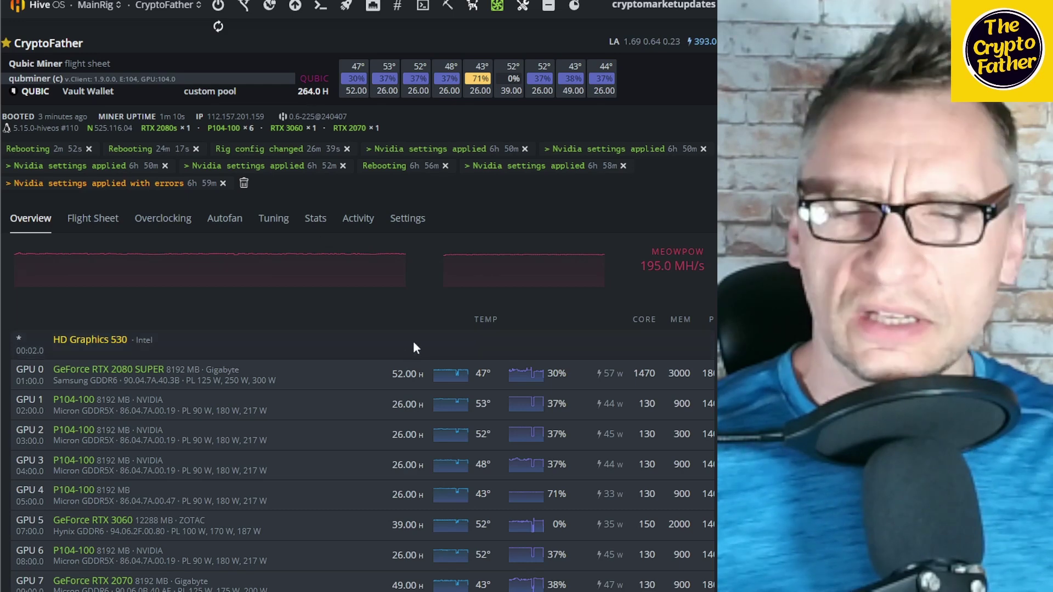
scroll(413, 346, down, 1)
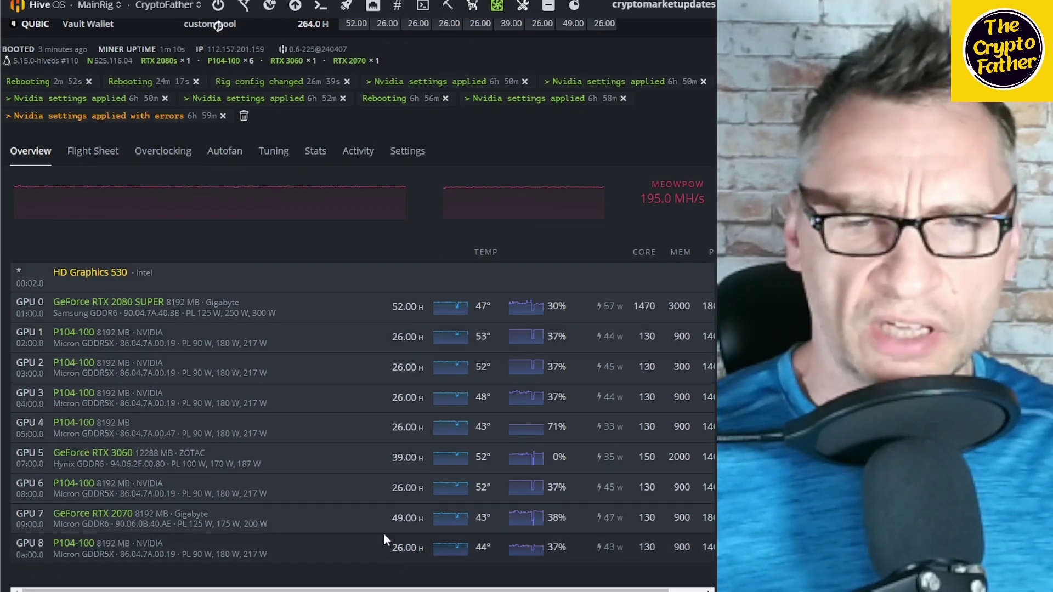
scroll(371, 502, down, 3)
scroll(362, 474, up, 3)
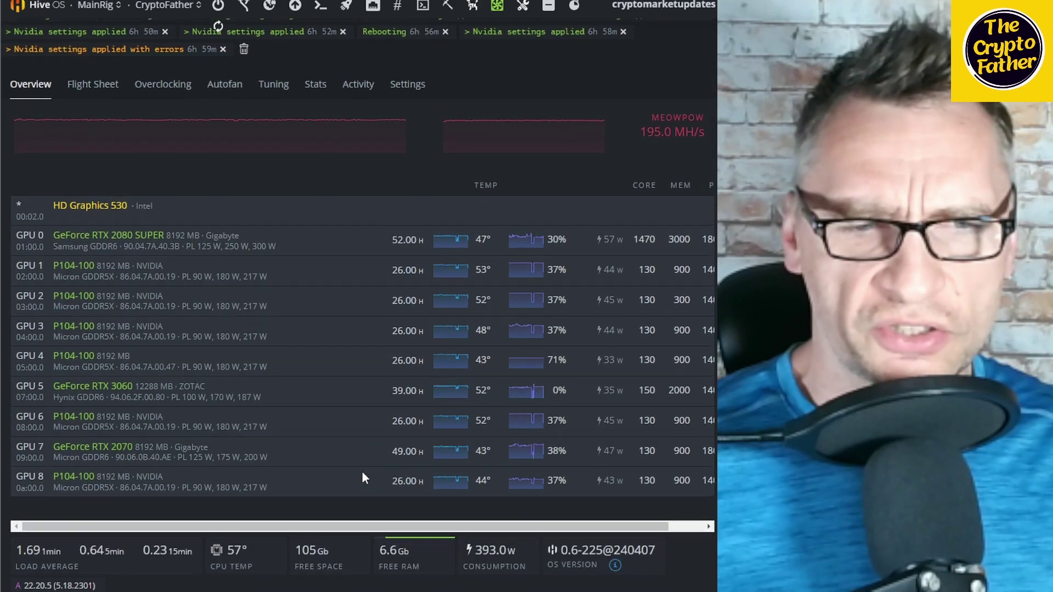
scroll(362, 477, up, 3)
scroll(362, 478, up, 1)
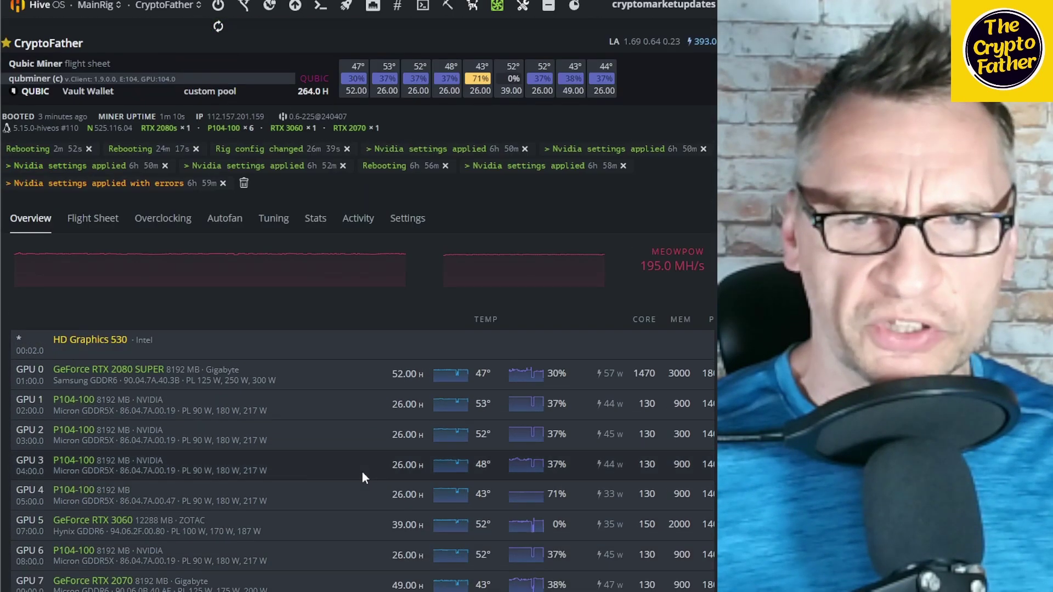
scroll(363, 478, down, 2)
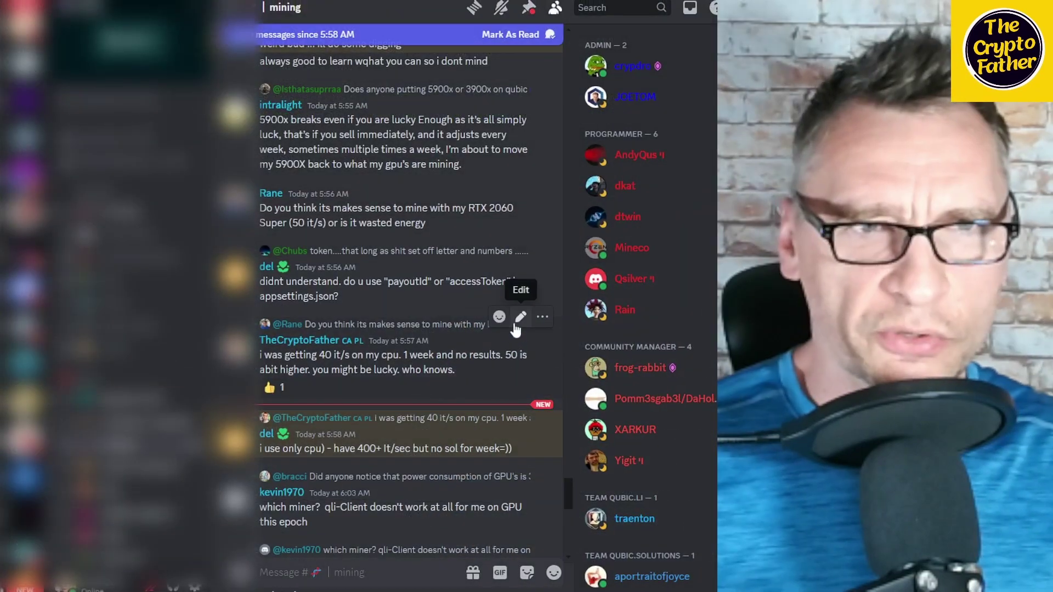
scroll(494, 331, up, 2)
scroll(494, 332, up, 2)
scroll(335, 280, up, 3)
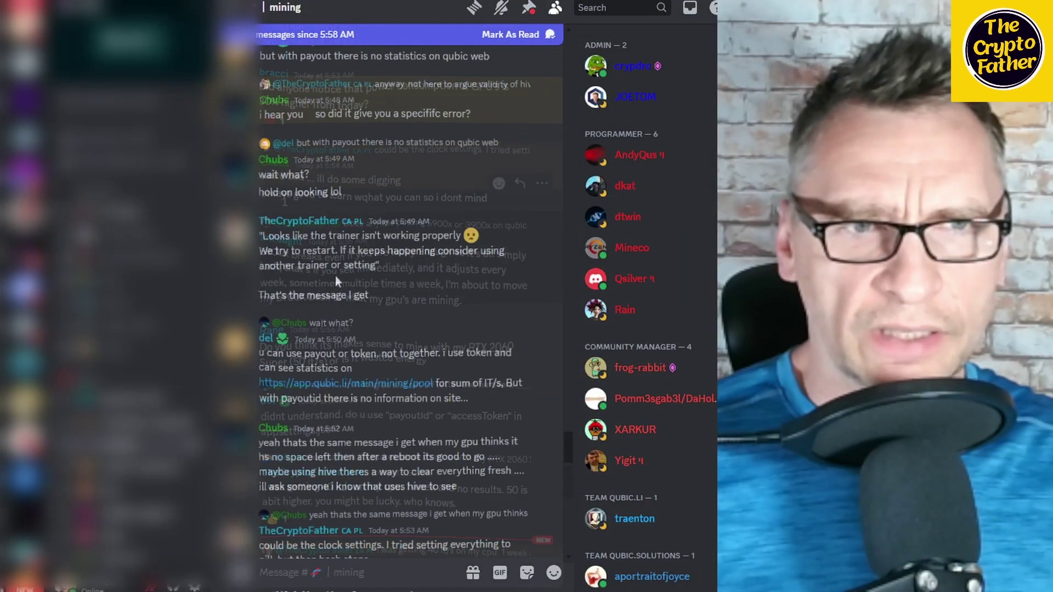
scroll(337, 279, up, 2)
scroll(335, 278, up, 2)
scroll(336, 278, up, 2)
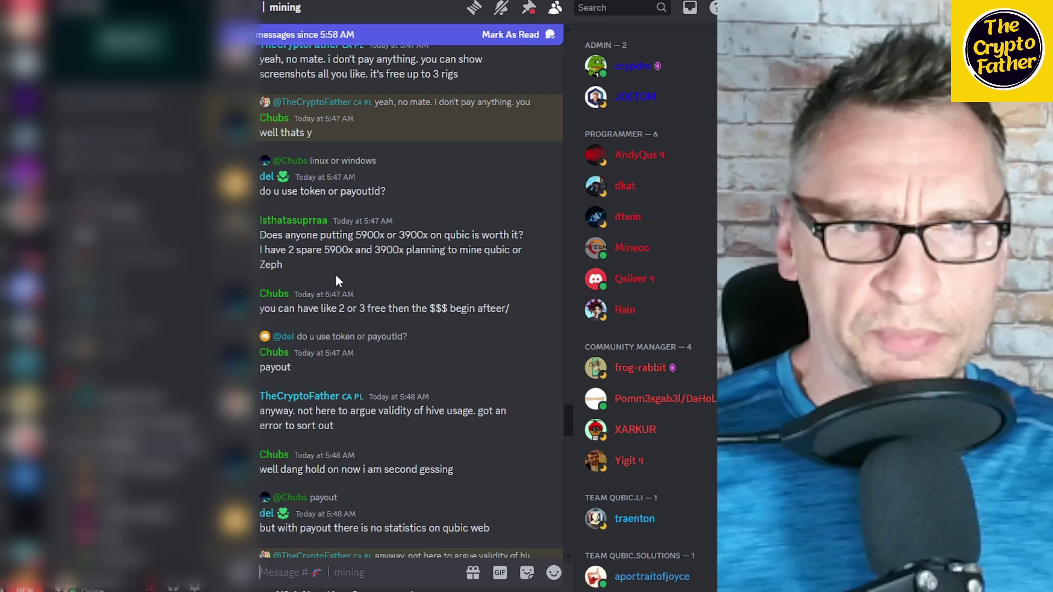
scroll(336, 276, down, 2)
scroll(337, 275, down, 3)
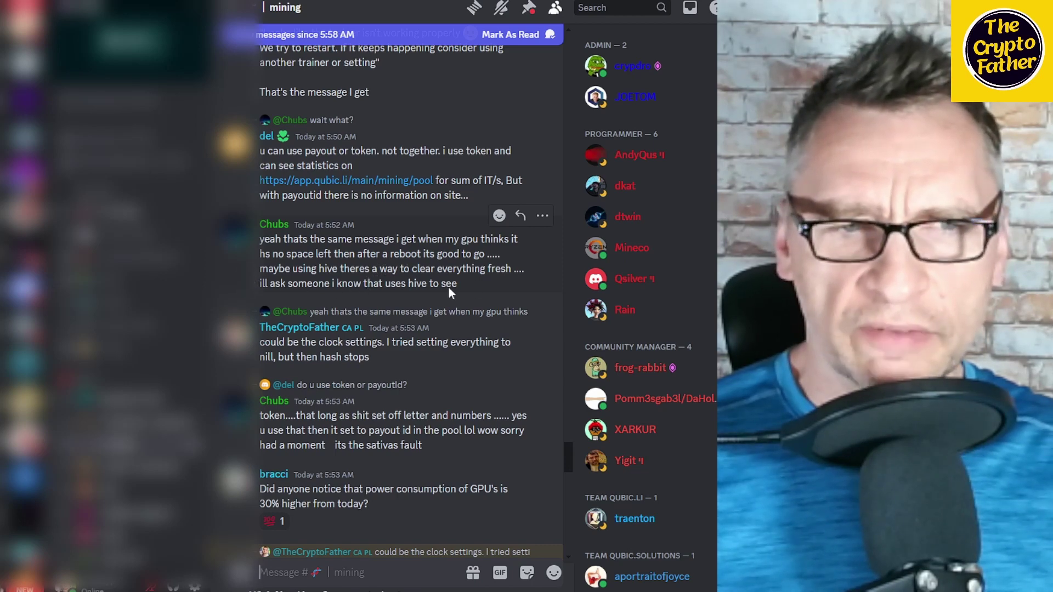
scroll(420, 292, down, 3)
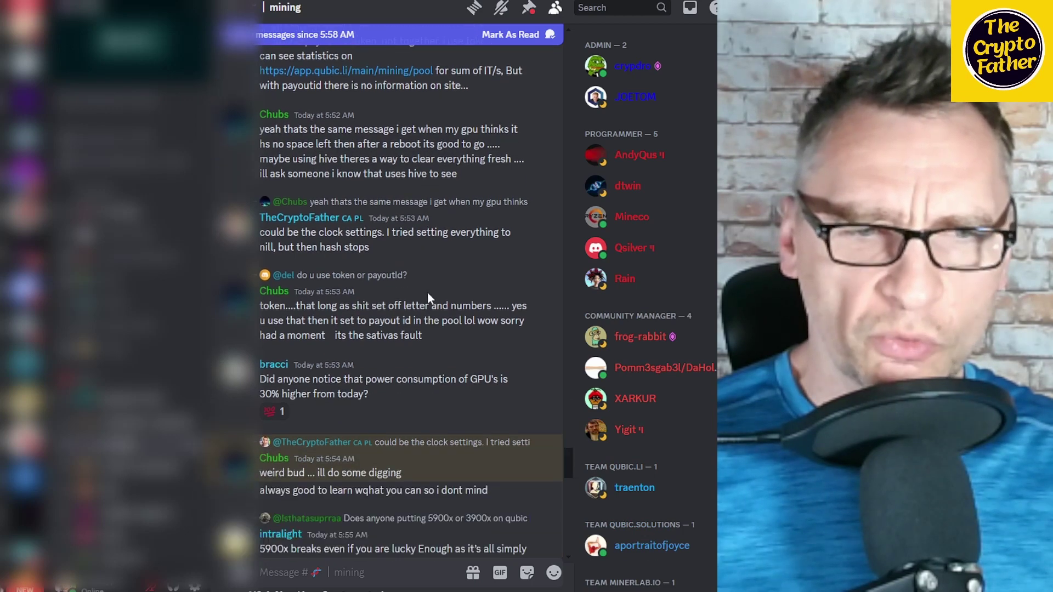
scroll(427, 293, down, 2)
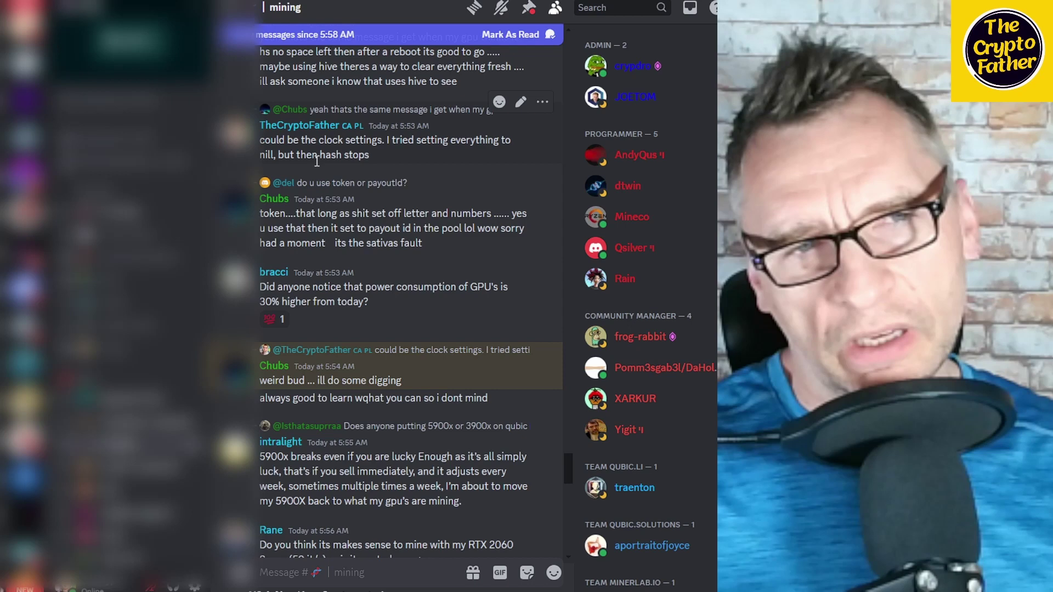
scroll(391, 306, down, 2)
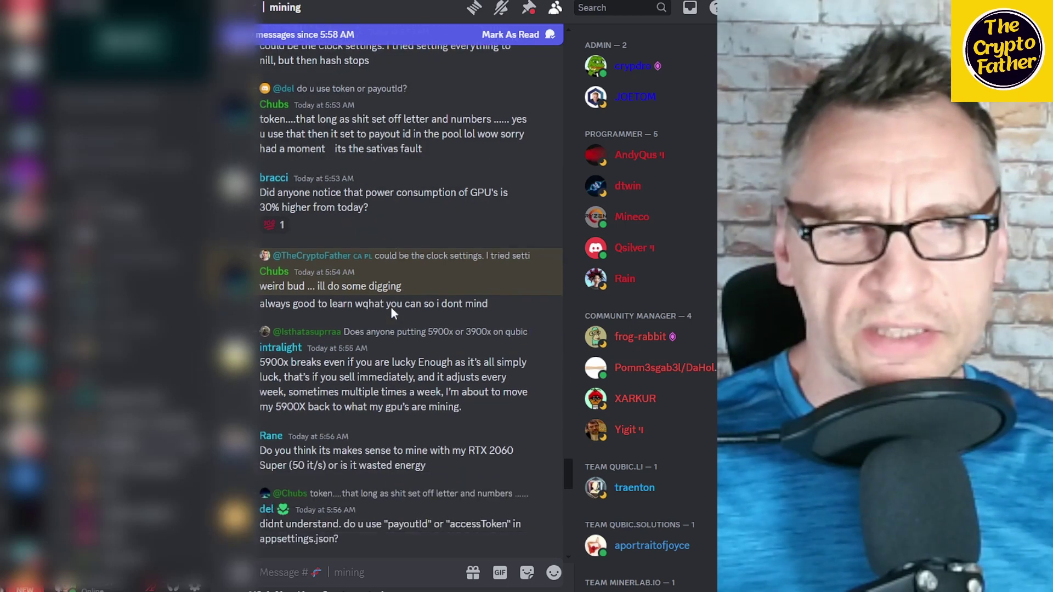
scroll(391, 307, down, 3)
scroll(391, 307, down, 2)
scroll(391, 307, down, 2)
scroll(391, 306, down, 1)
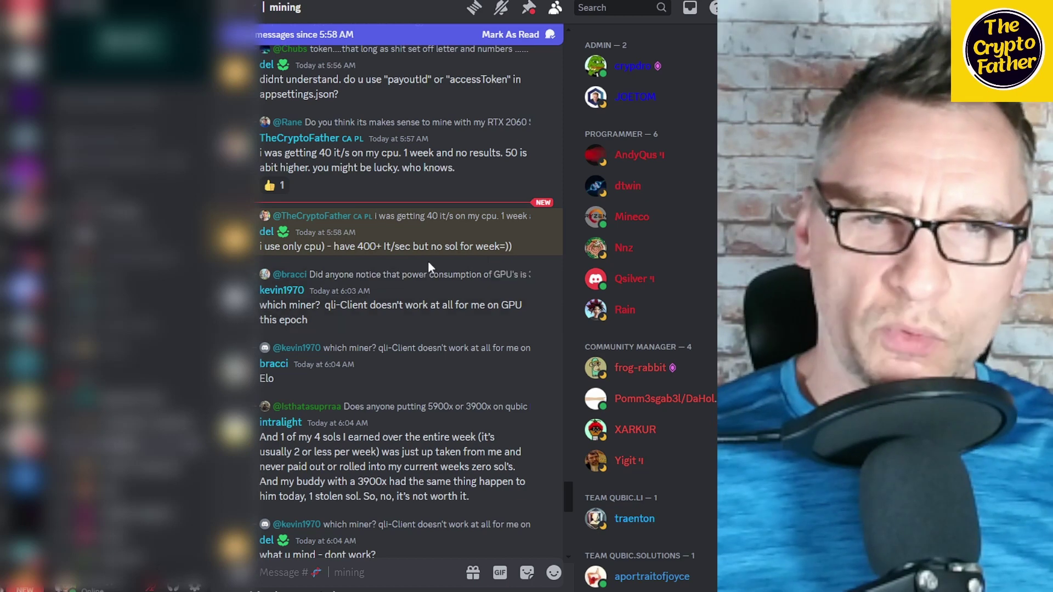
mouse_move(395, 370)
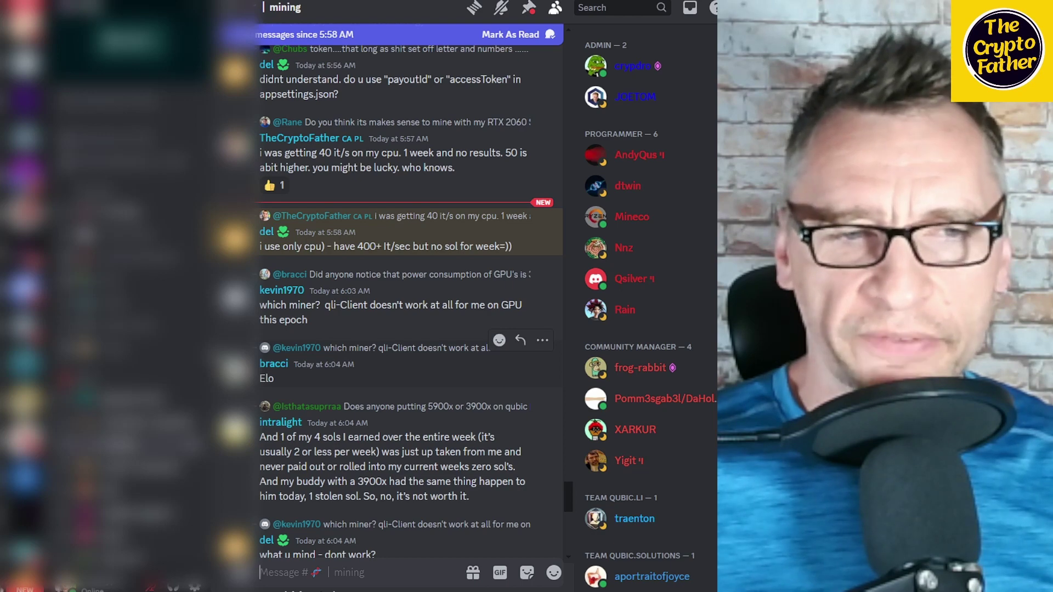
scroll(410, 330, down, 4)
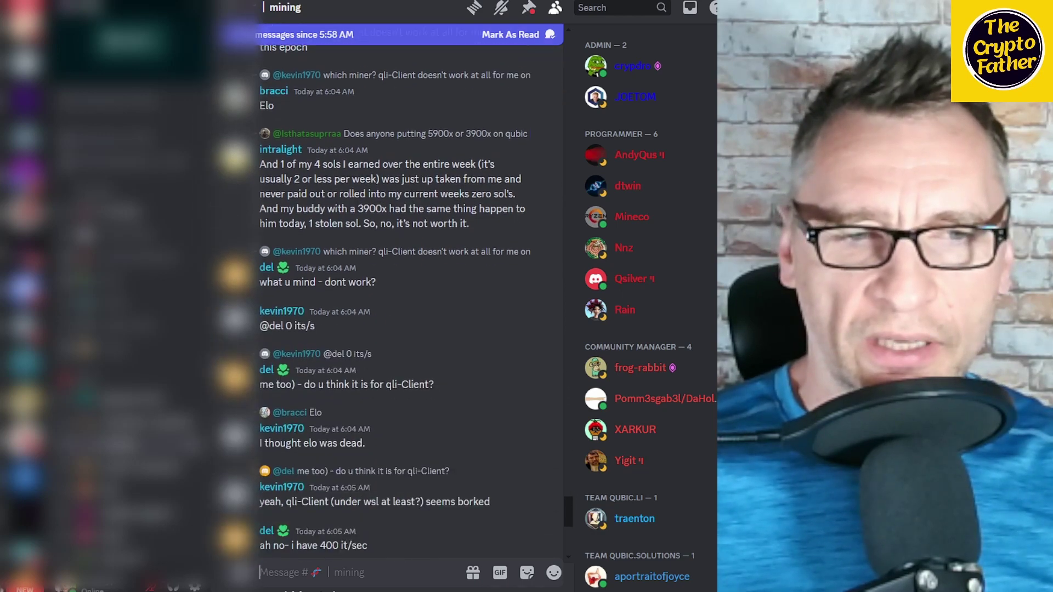
scroll(409, 329, down, 1)
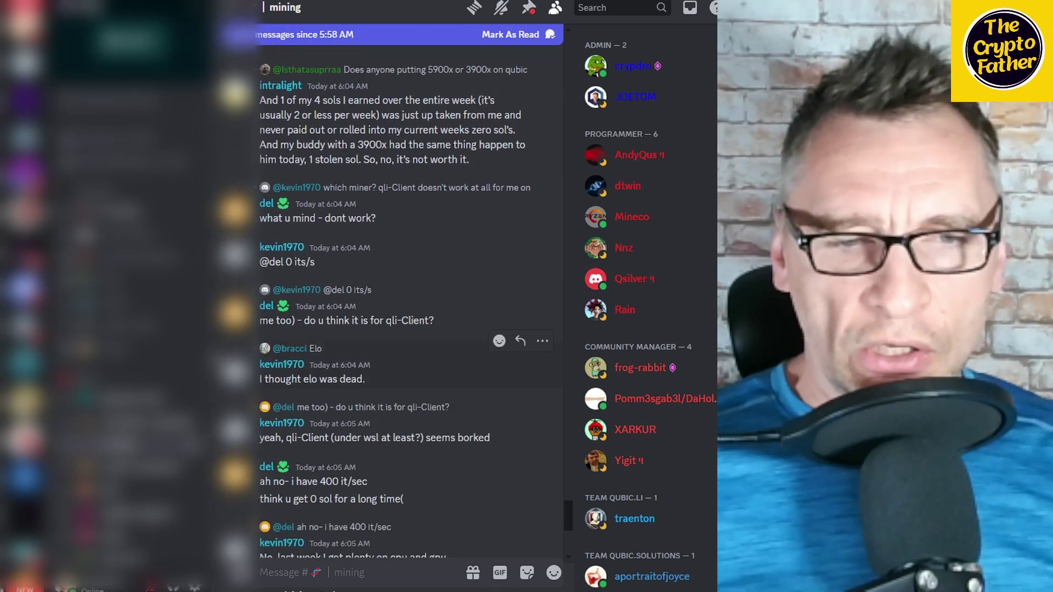
scroll(410, 340, down, 1)
scroll(409, 340, up, 1)
scroll(409, 340, down, 5)
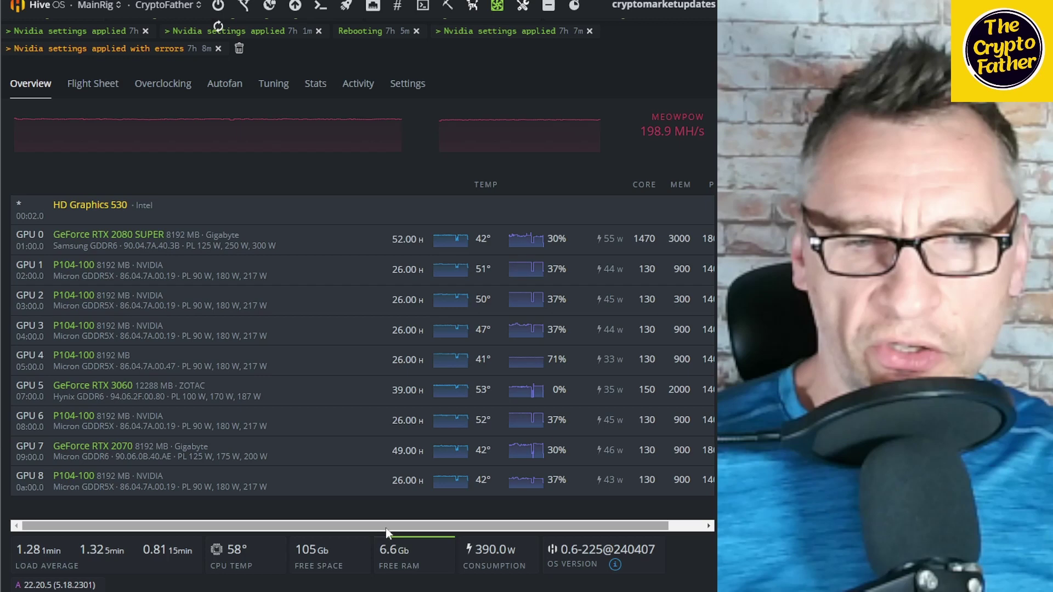
scroll(449, 539, right, 2)
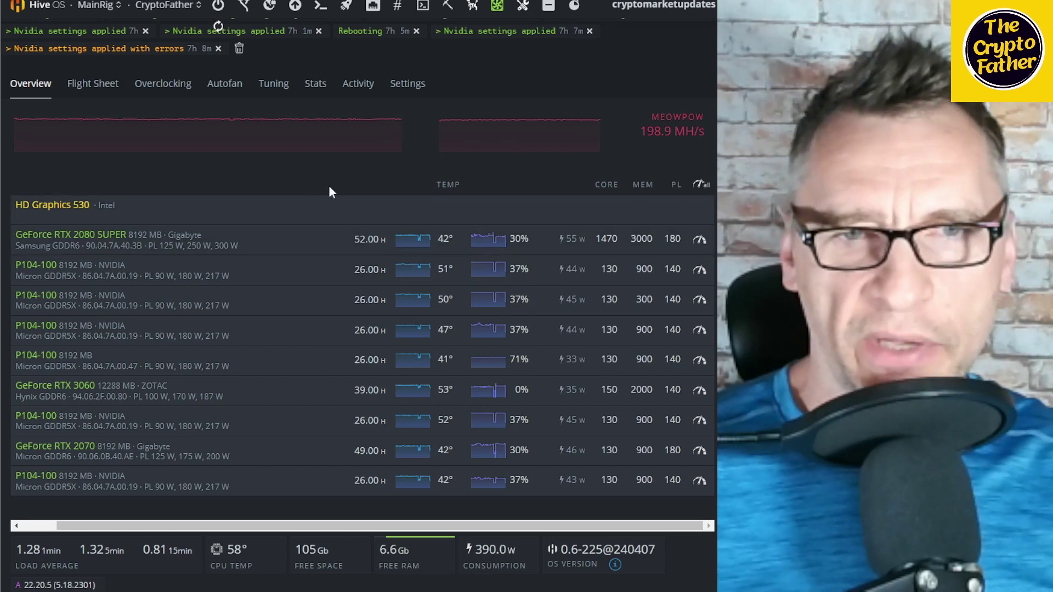
scroll(328, 184, up, 1)
scroll(327, 221, up, 1)
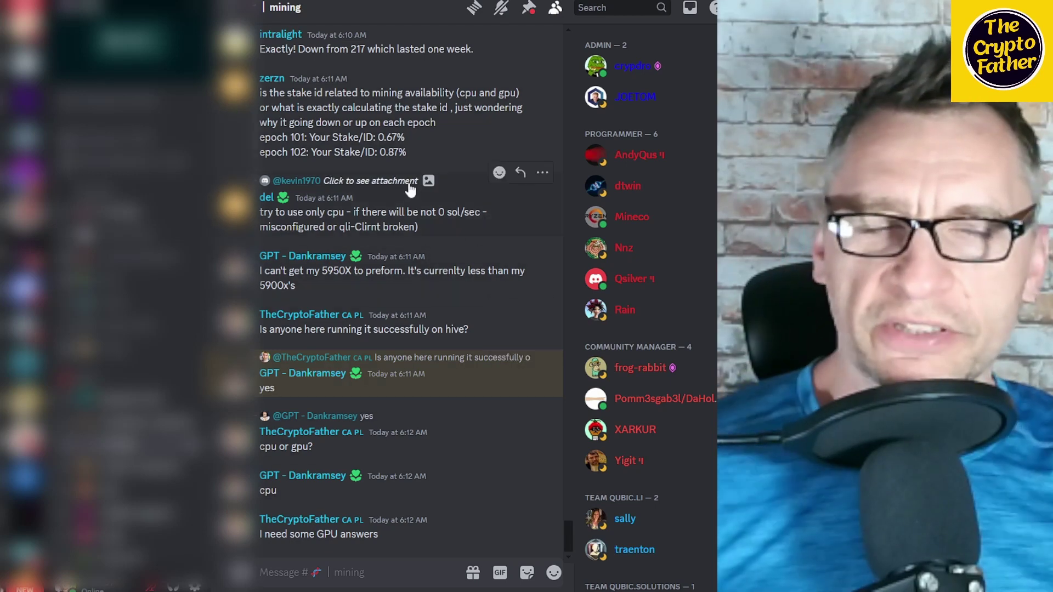
mouse_move(396, 205)
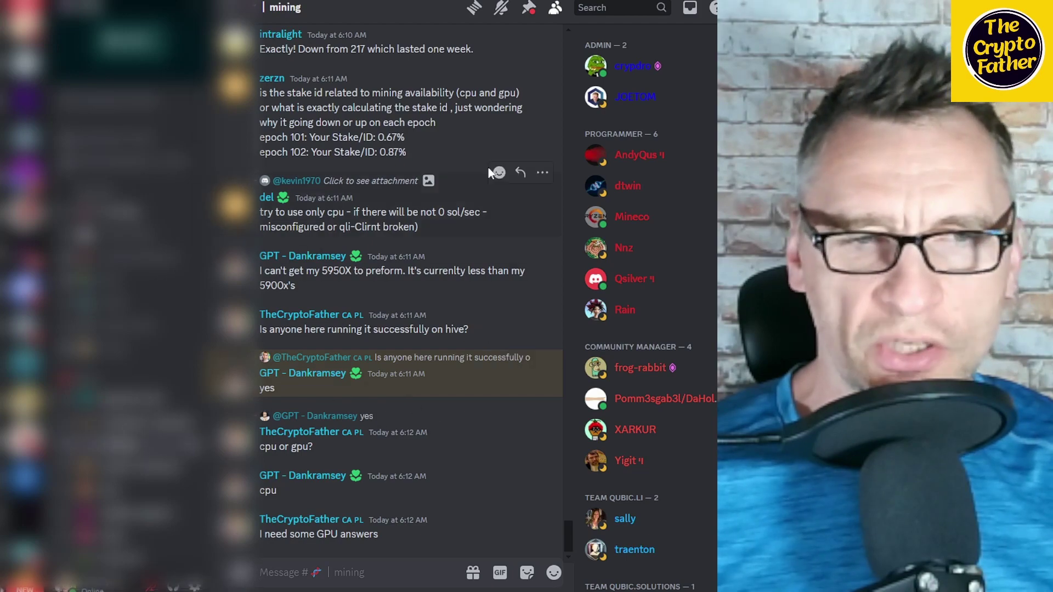
scroll(410, 416, up, 5)
scroll(411, 417, up, 3)
scroll(411, 417, down, 5)
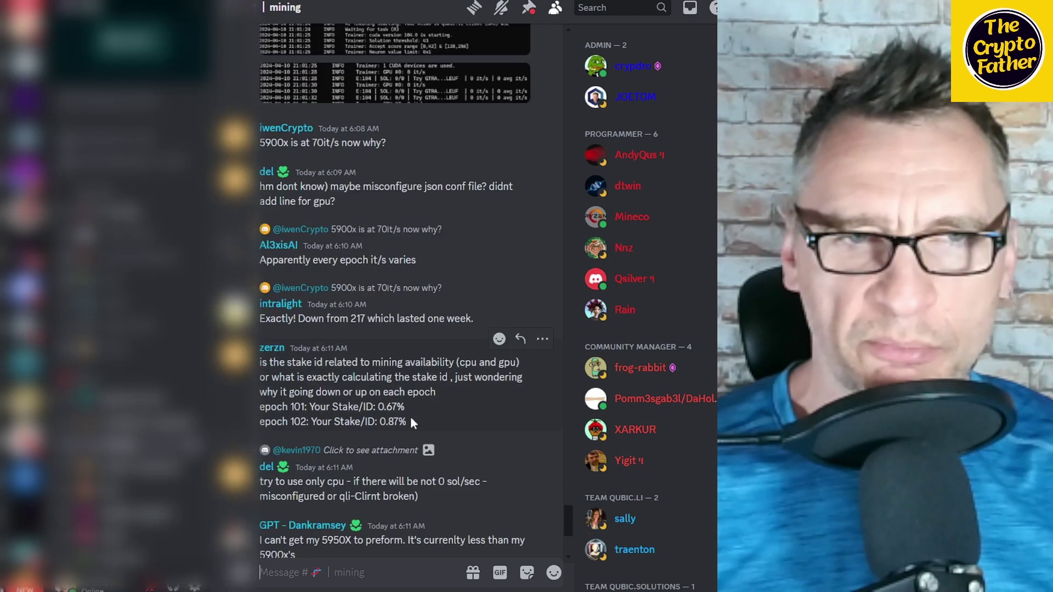
scroll(410, 418, down, 3)
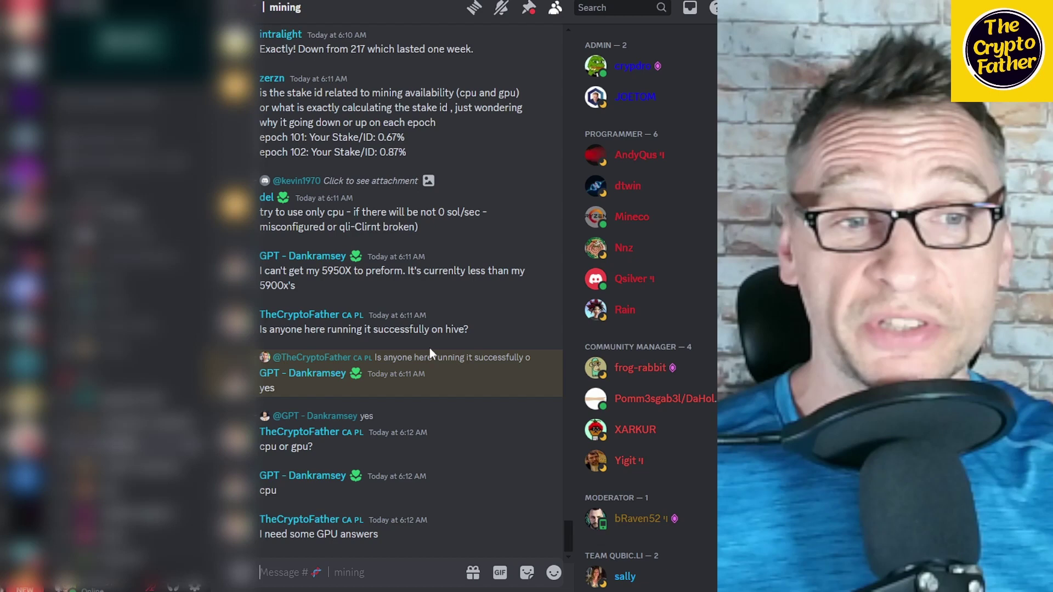
scroll(429, 348, up, 3)
mouse_move(367, 244)
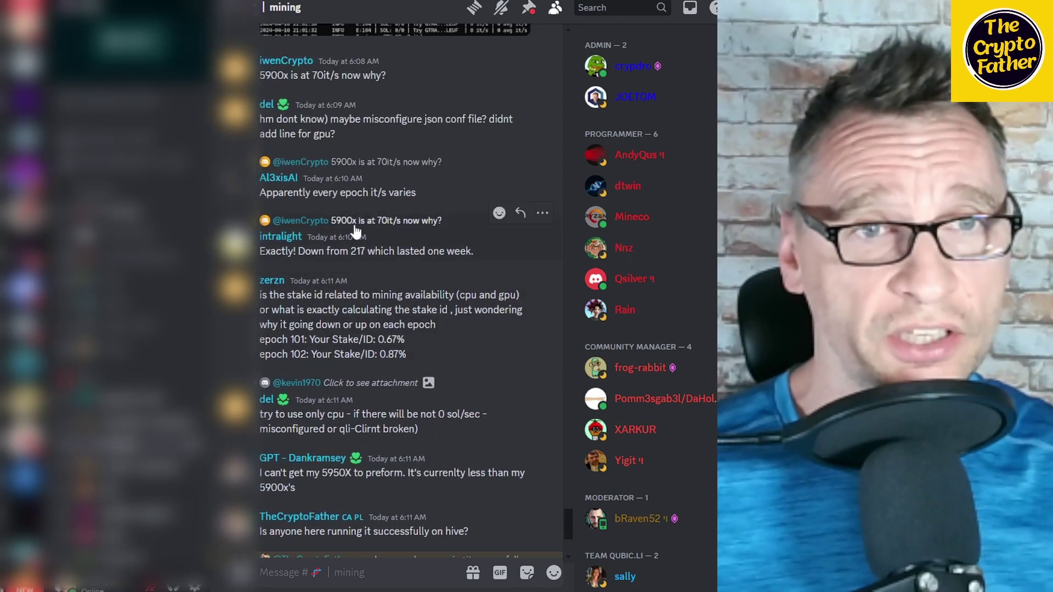
scroll(354, 231, up, 2)
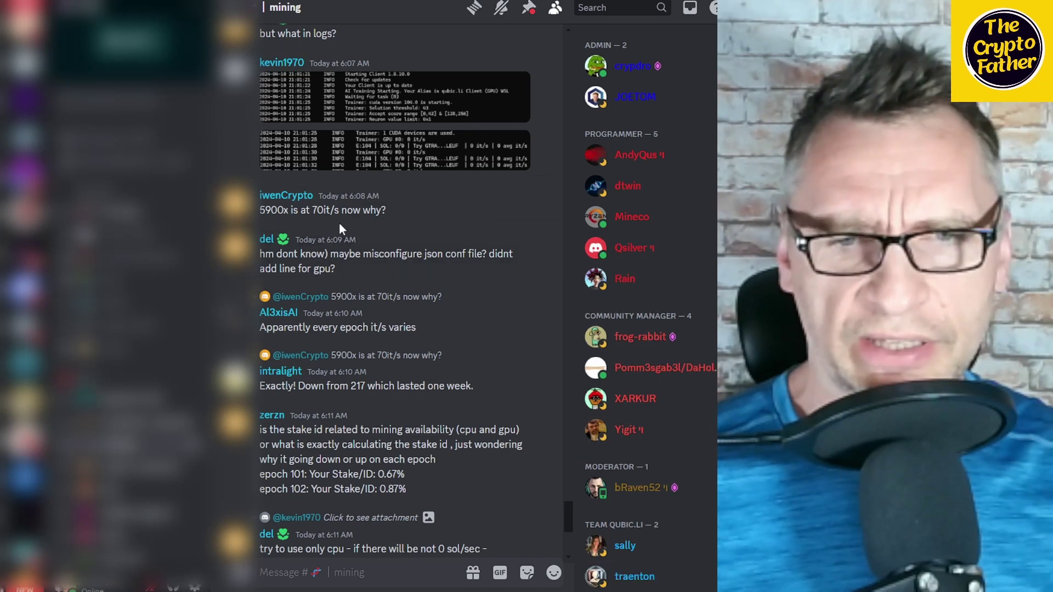
mouse_move(387, 260)
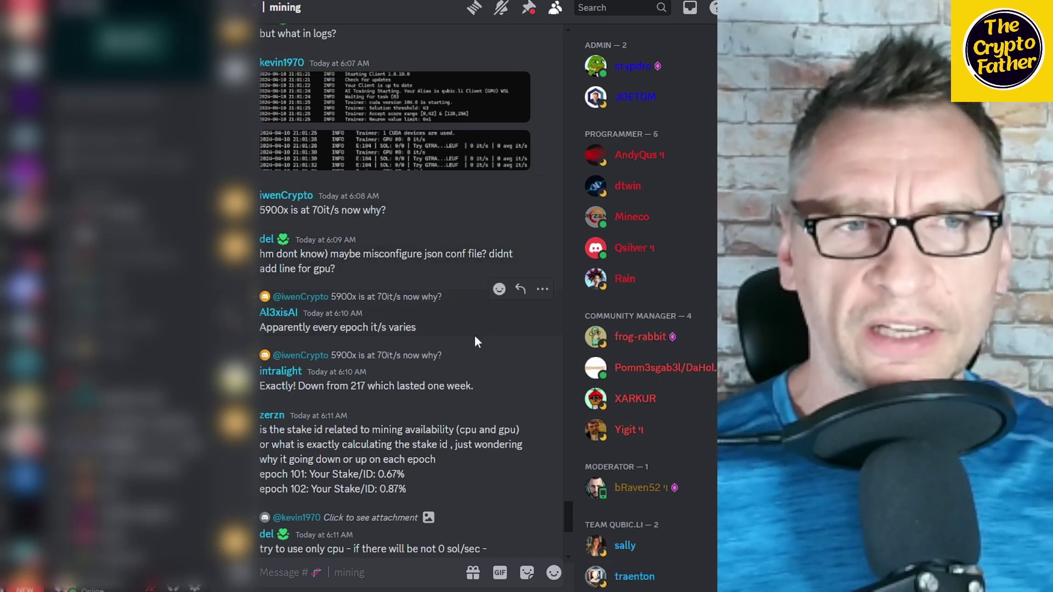
scroll(475, 334, up, 3)
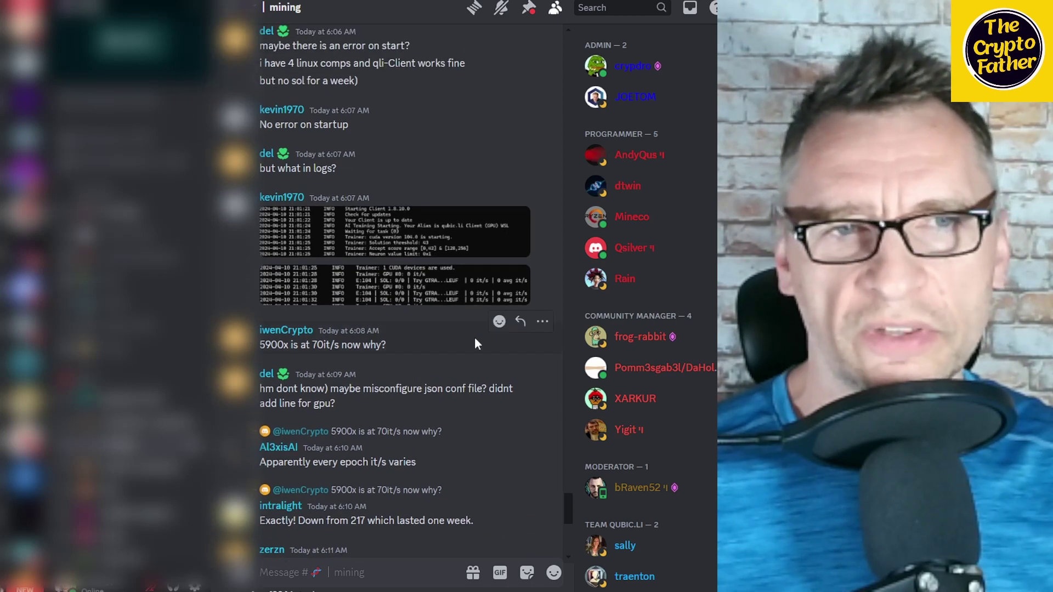
scroll(474, 345, down, 2)
scroll(475, 345, down, 2)
scroll(475, 345, down, 2)
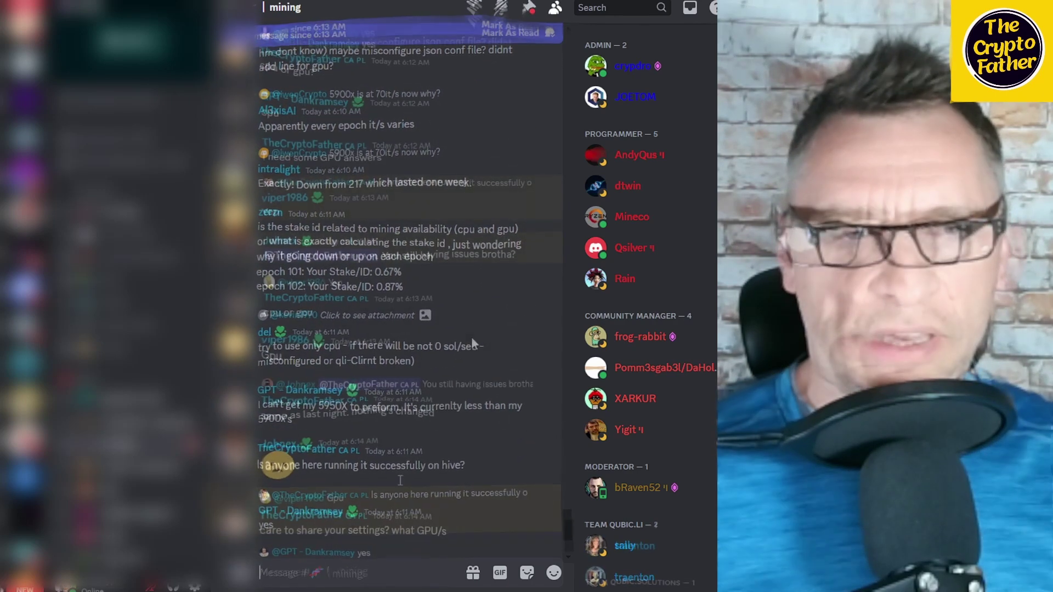
scroll(472, 336, down, 3)
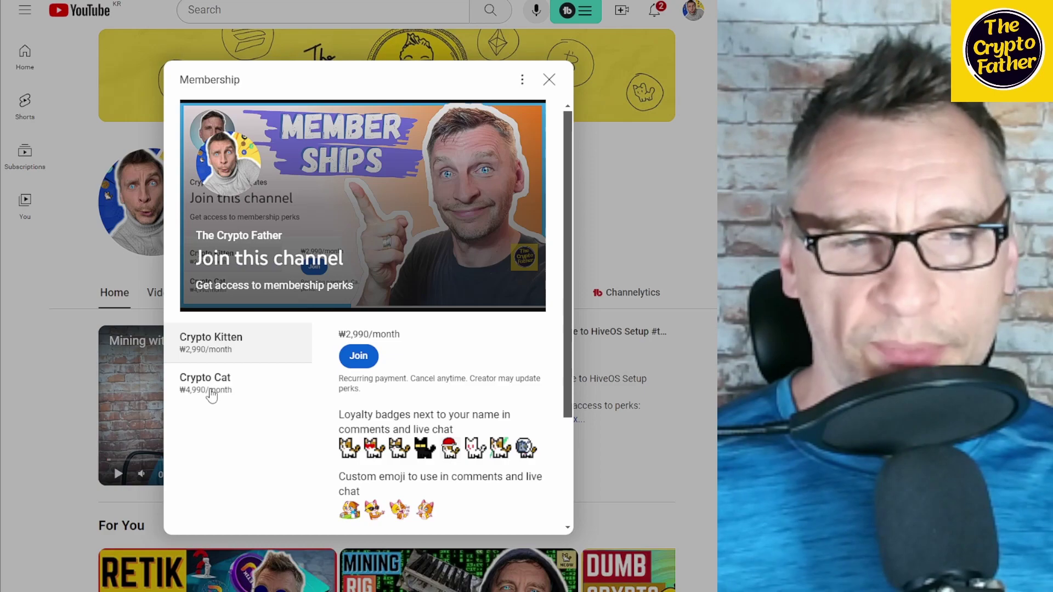
Step: View the price and perks of the Crypto Cat membership tier
click(206, 389)
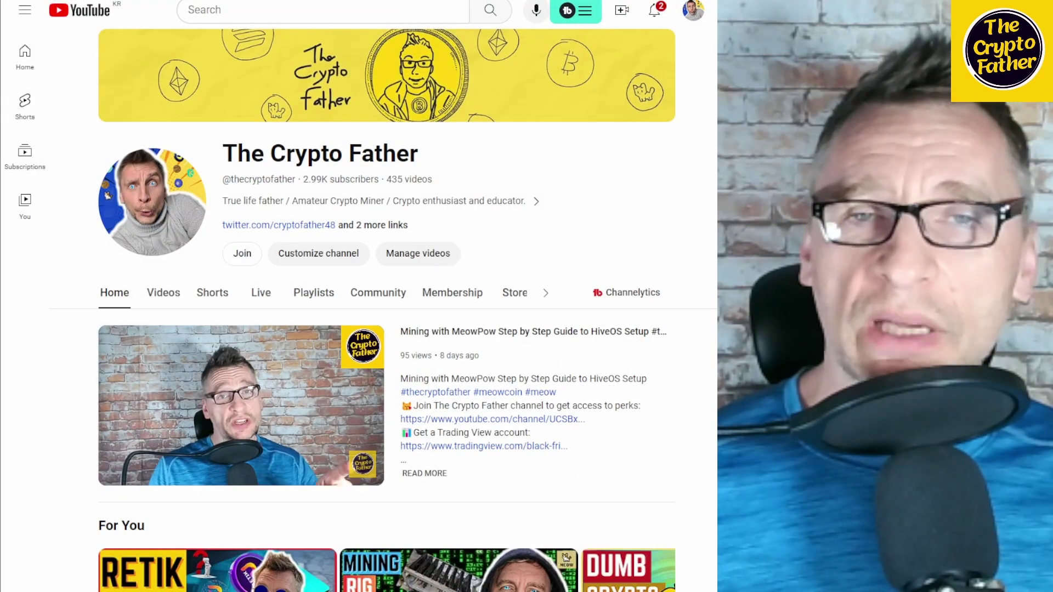